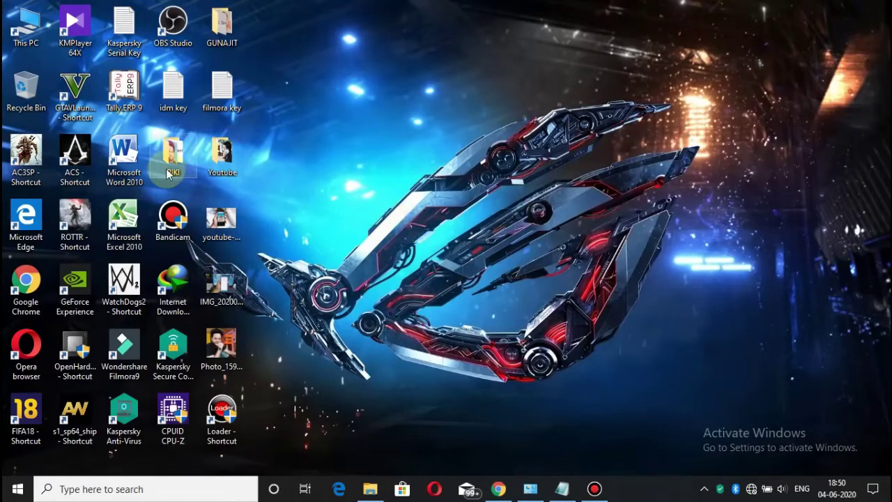
Launch Word 2010 with a blank document and dismiss the Activation Wizard
double_click(125, 167)
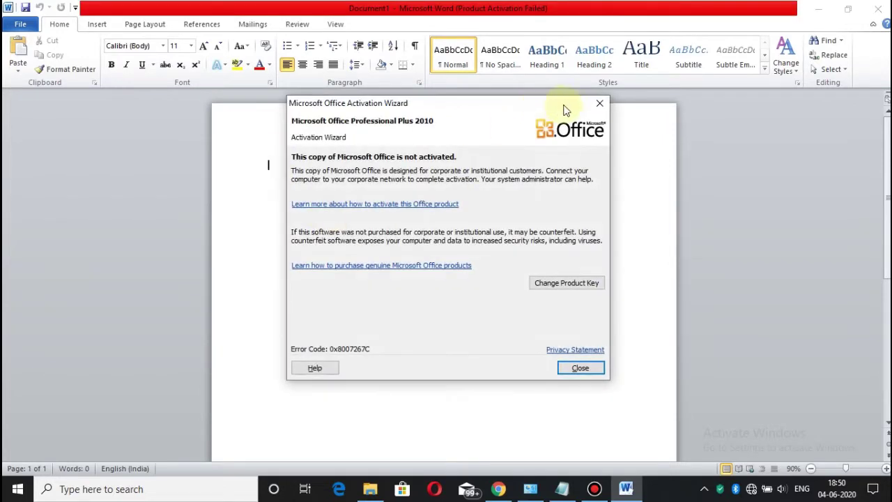
click(599, 105)
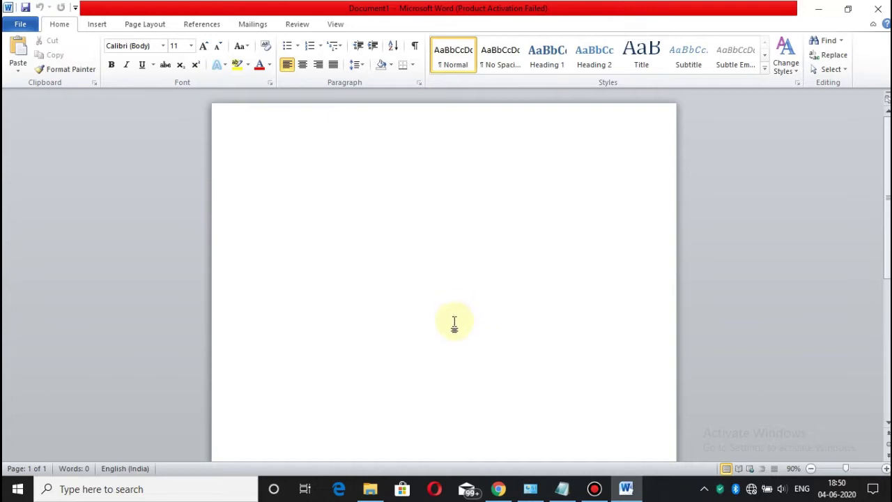
Insert a 4x4 table and drag its corner handle down to make the rows taller
click(98, 23)
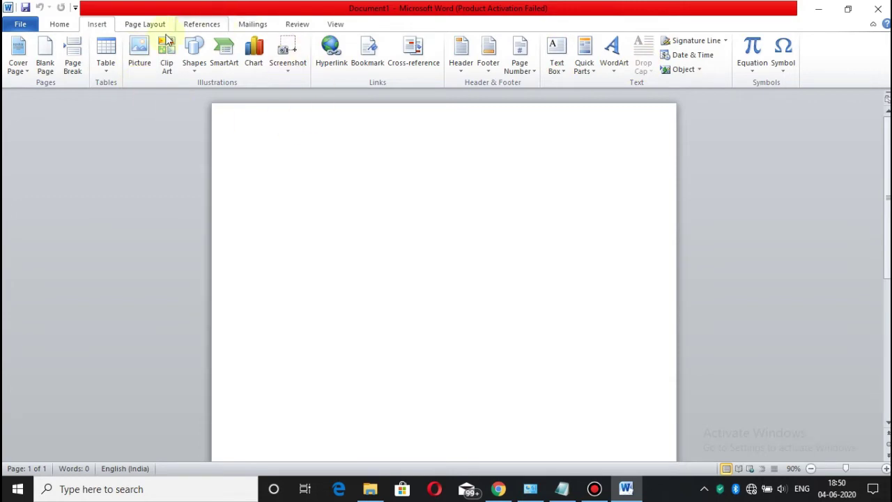
click(107, 74)
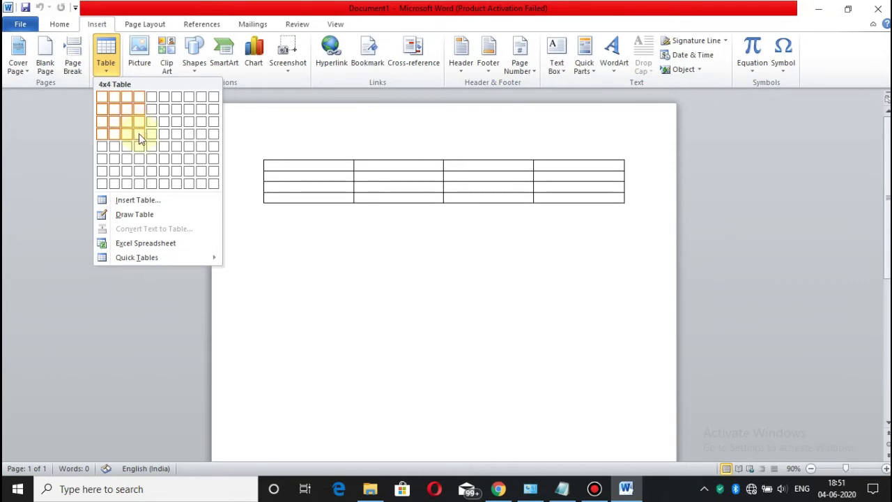
click(138, 133)
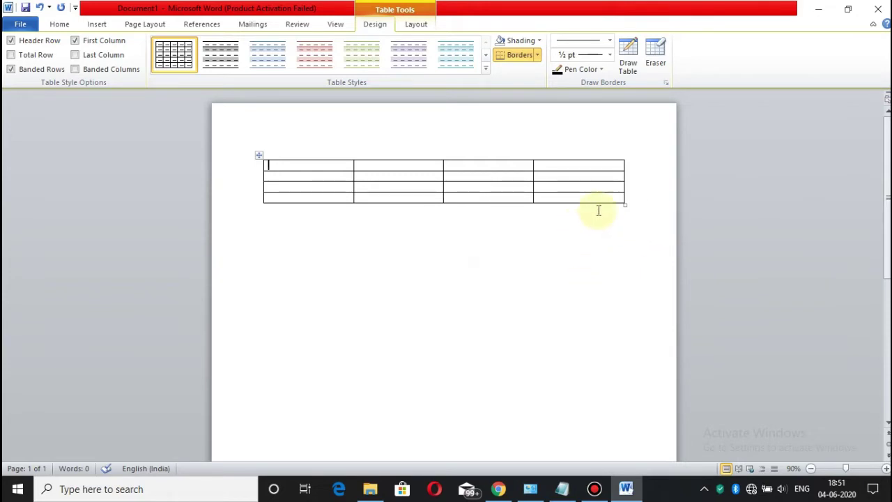
click(624, 206)
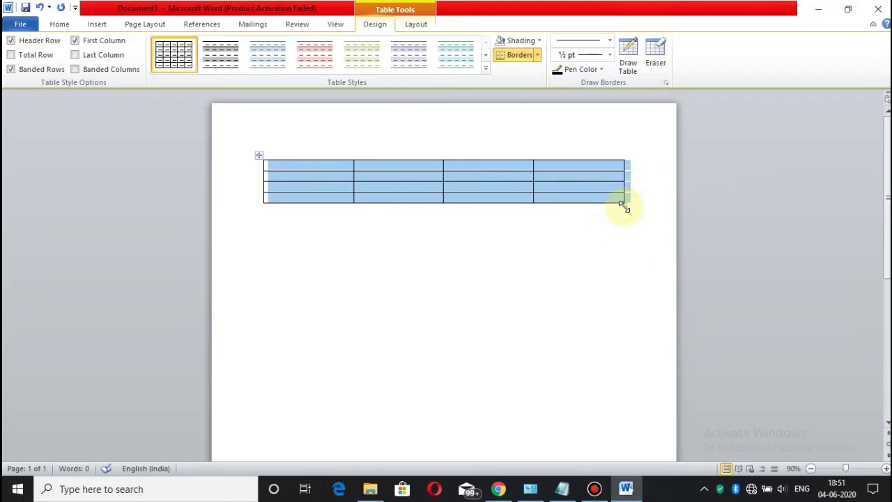
drag(624, 205, 631, 254)
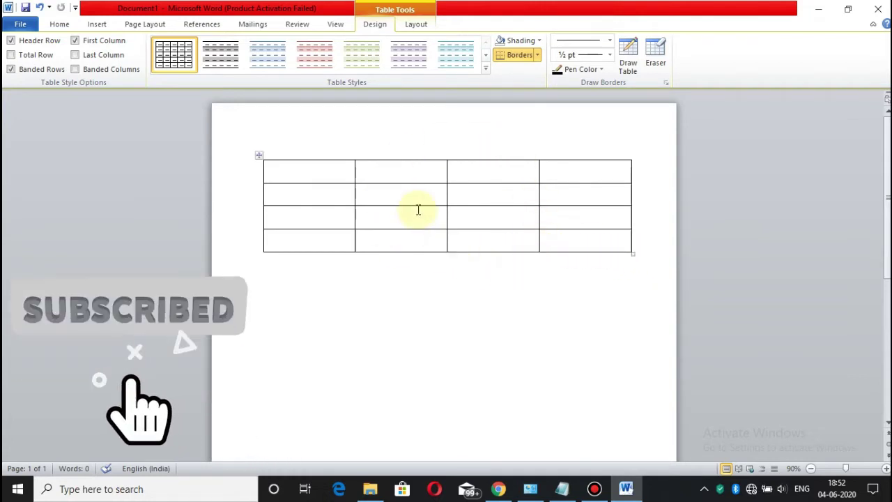
Type the headers ROLL NO, CLASS, DIVISION and GRADE across the first row
click(316, 170)
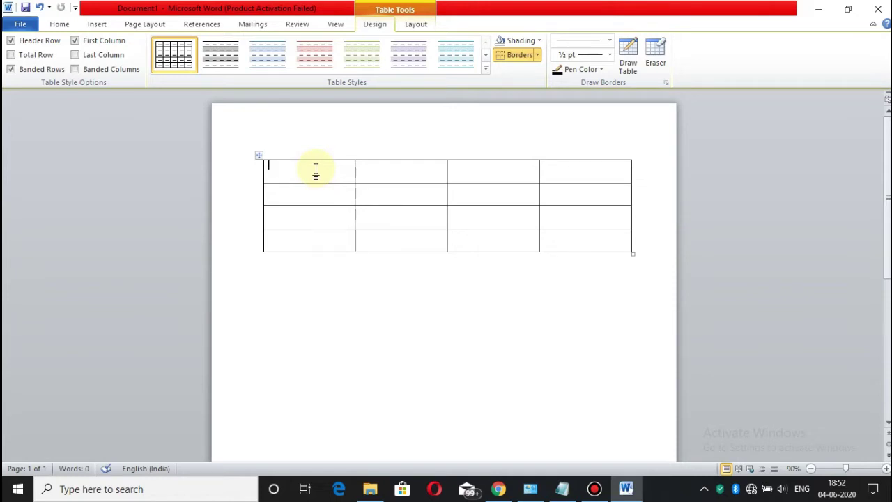
text(ROLL)
text( NO)
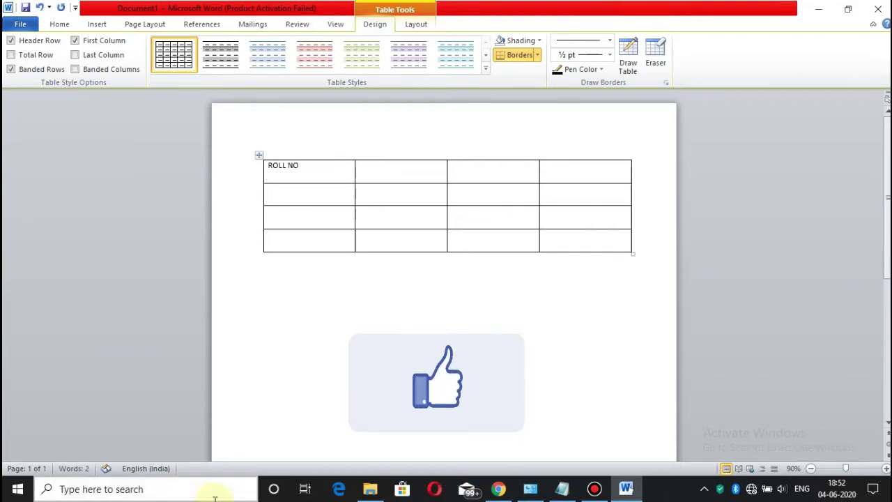
click(377, 168)
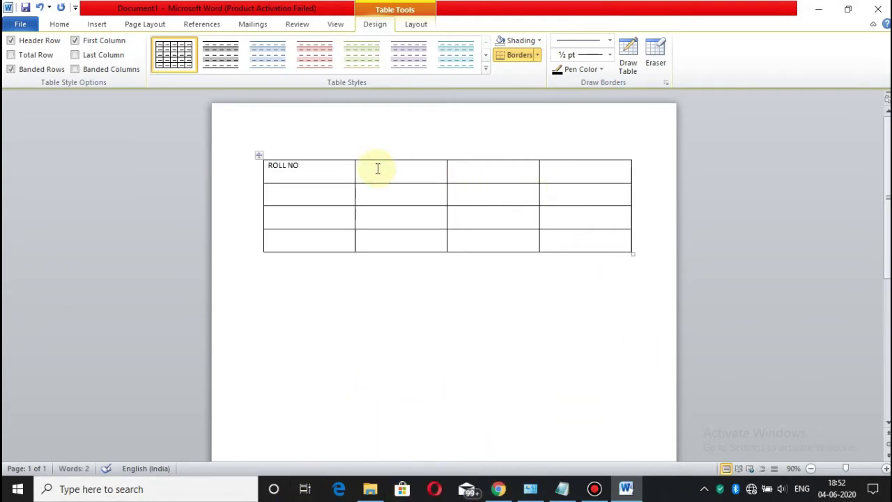
text(CLASS)
click(502, 176)
text(D)
text(IVISI9O)
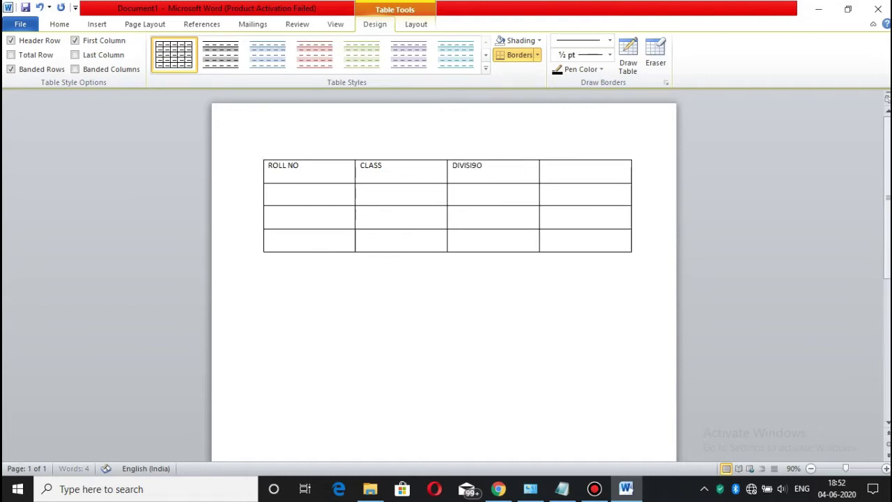
key(BackSpace)
key(BackSpace)
mouse_move(447, 206)
text(N)
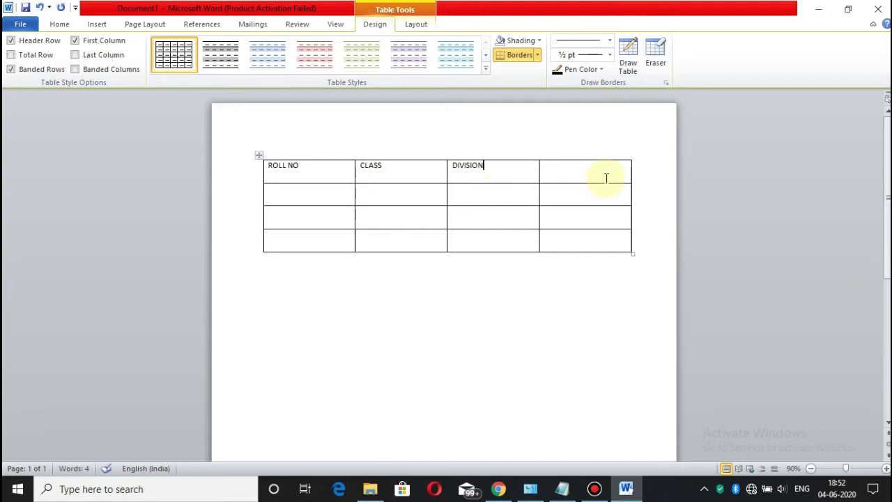
click(603, 177)
text(GRADE)
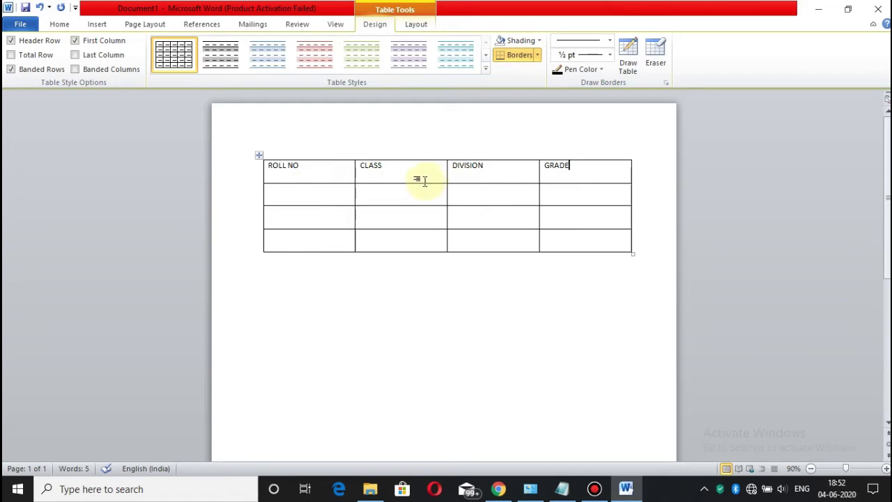
Enter roll numbers 01, 02, 03 and class V in each data row
click(318, 202)
text(01)
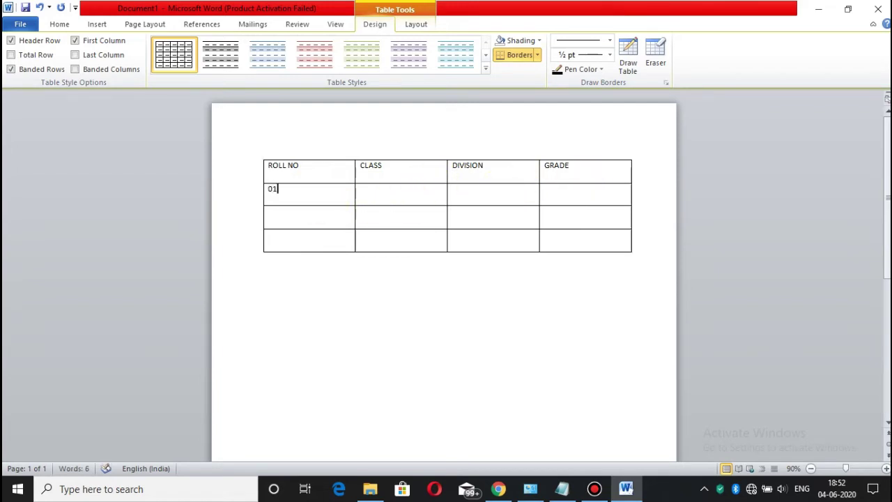
text(02)
click(283, 241)
text(03)
click(402, 192)
text(V)
click(412, 216)
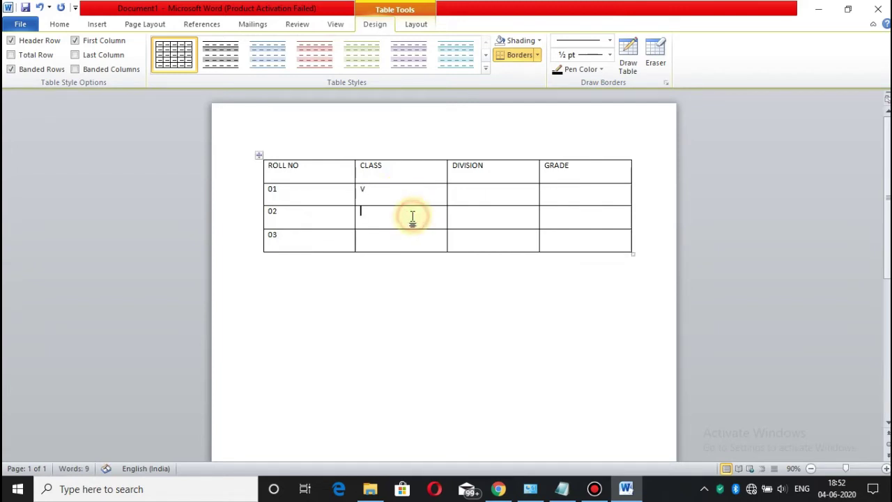
text(V)
click(399, 244)
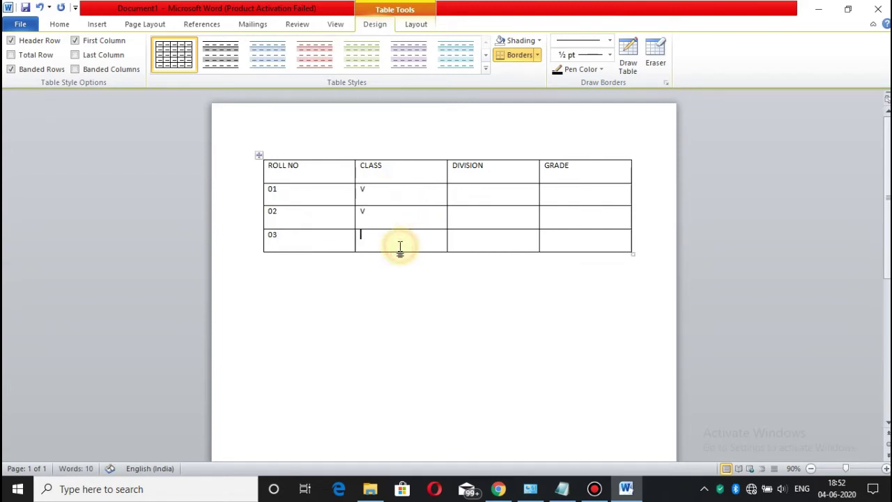
text(V)
Fill DIVISION with 1ST, 2ND, 3RD and GRADE with A, B, C
click(501, 192)
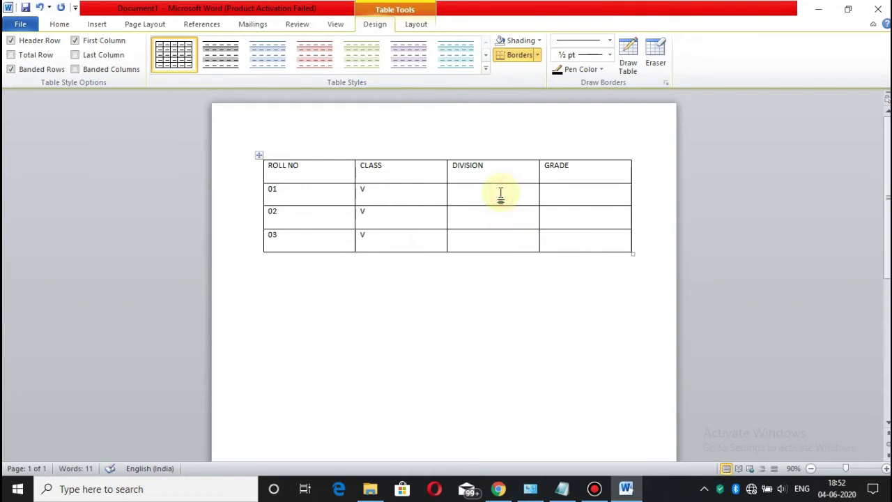
text(1ST)
click(488, 212)
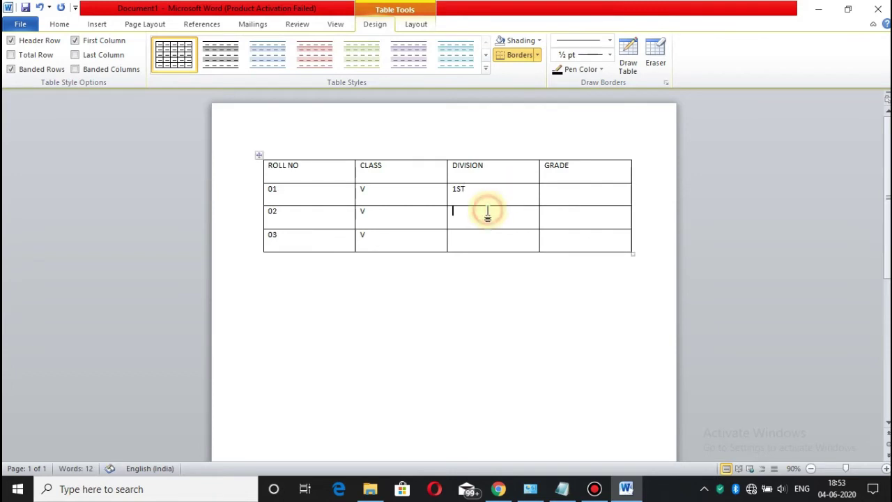
text(2ND)
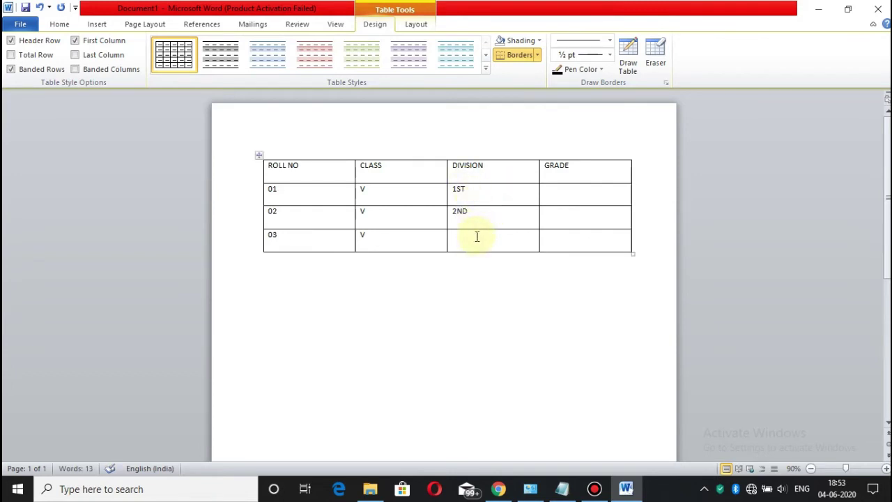
click(469, 242)
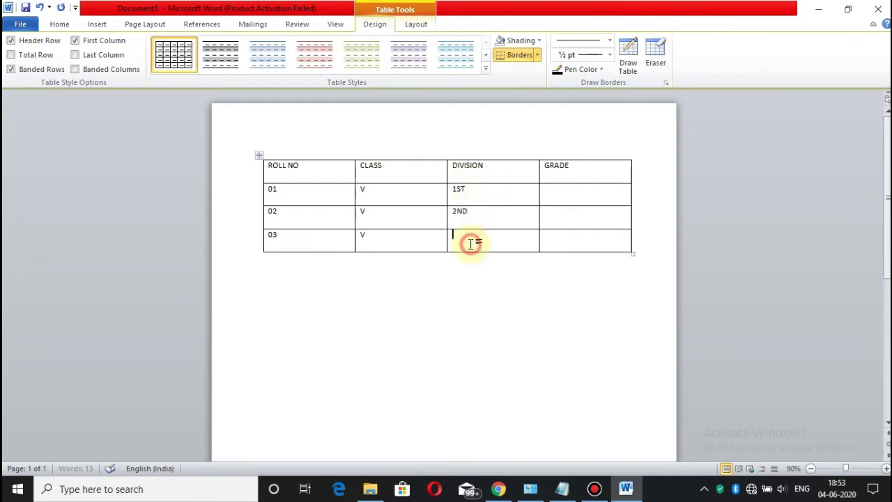
text(3RD)
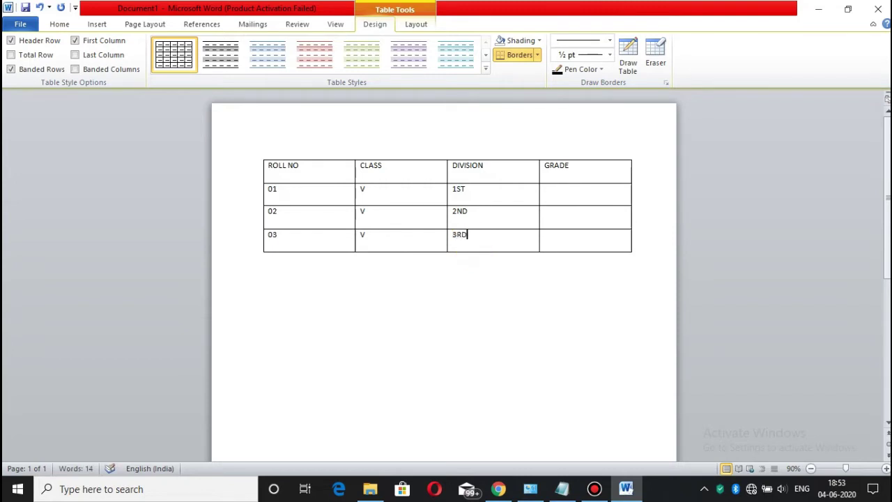
click(583, 194)
text(A)
click(581, 221)
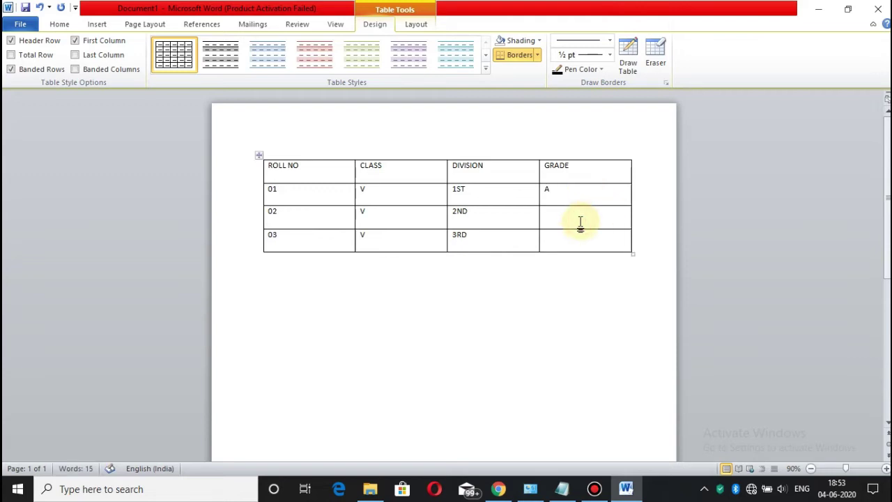
text(B)
click(561, 240)
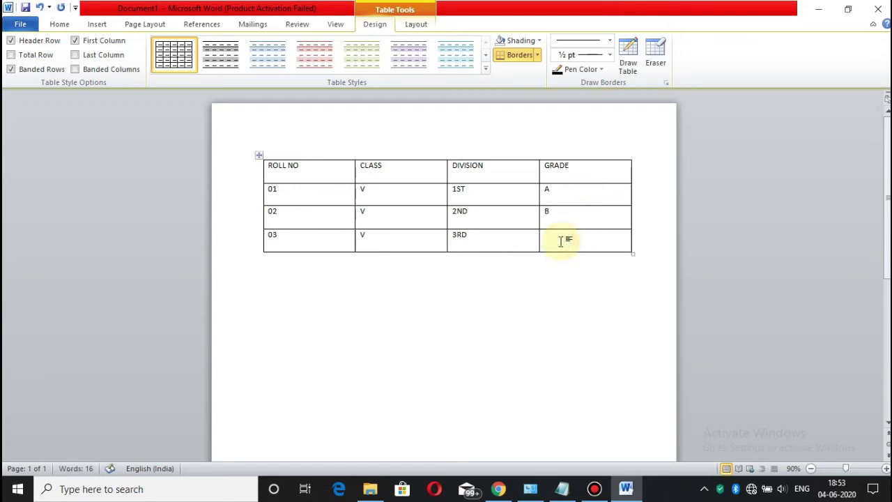
text(C)
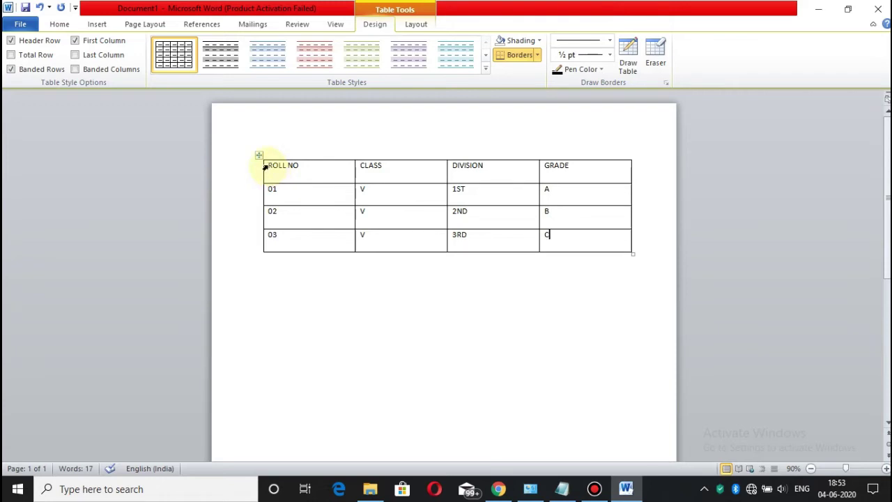
Center the header row text, make it bold and enlarge it to 16 pt
drag(269, 167, 571, 171)
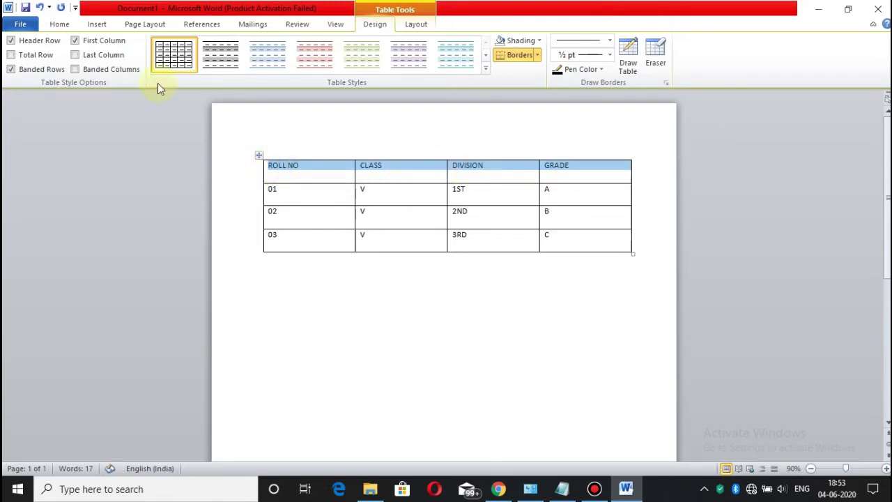
click(61, 24)
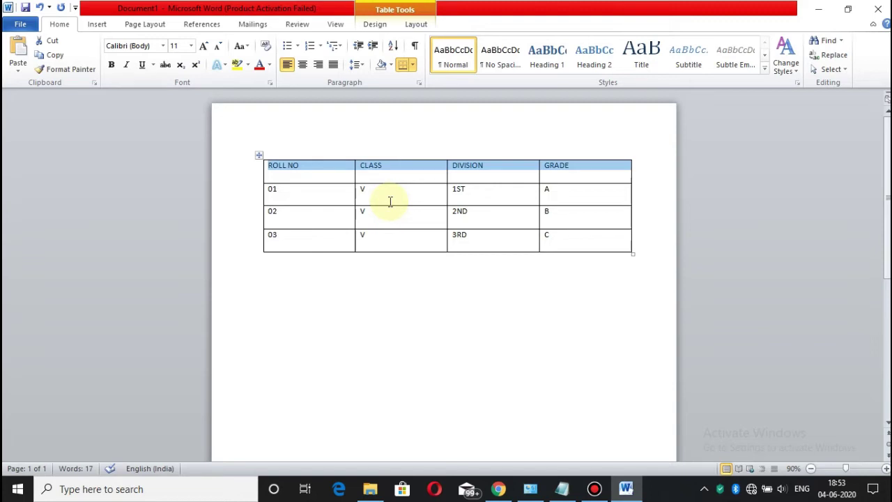
click(305, 66)
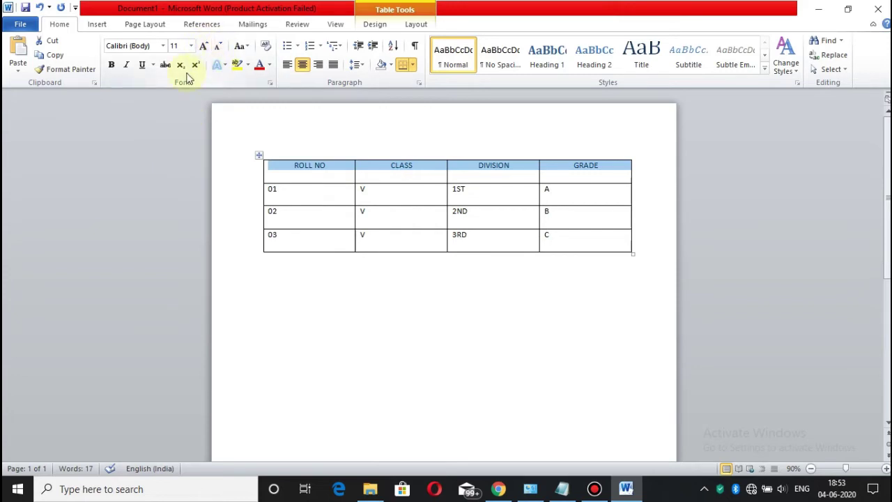
click(112, 65)
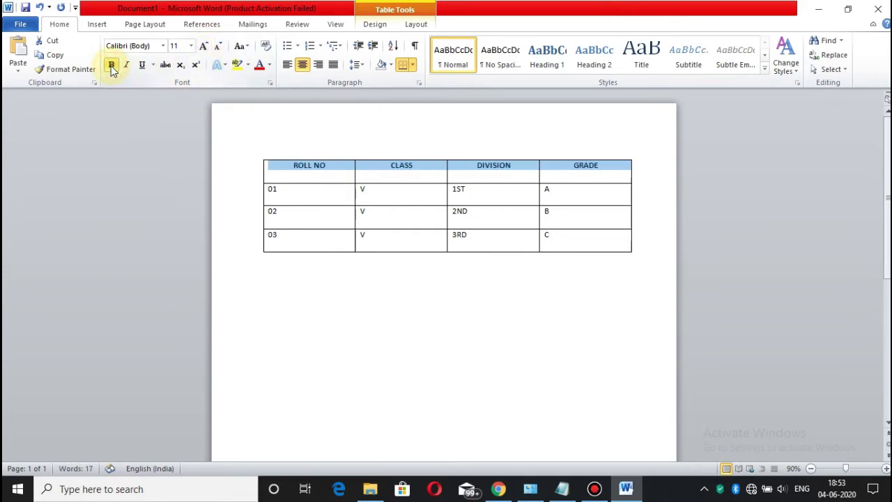
click(191, 46)
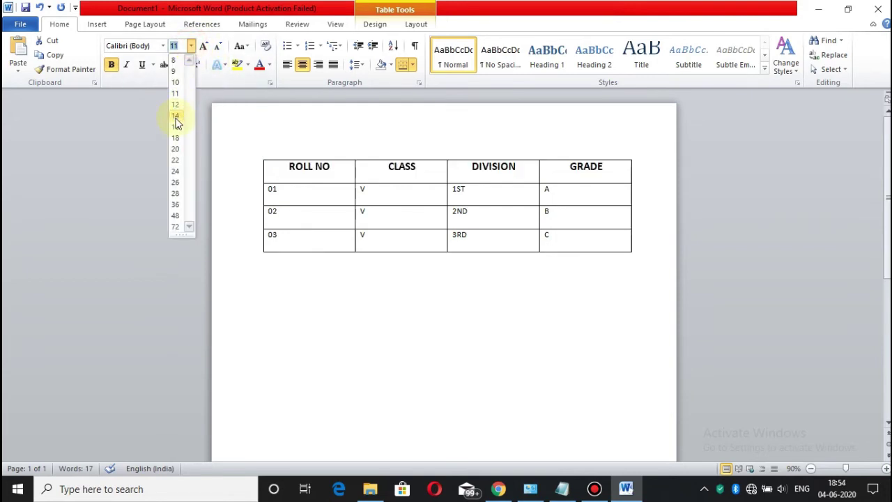
click(204, 45)
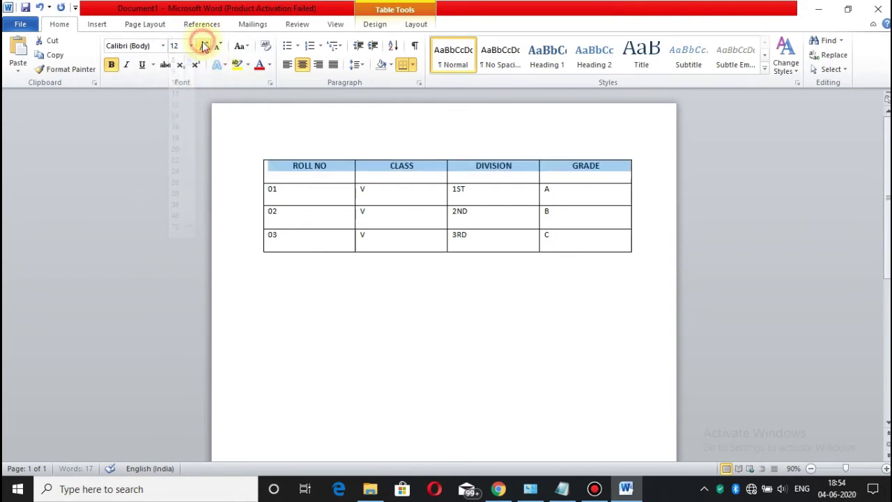
click(203, 45)
click(204, 45)
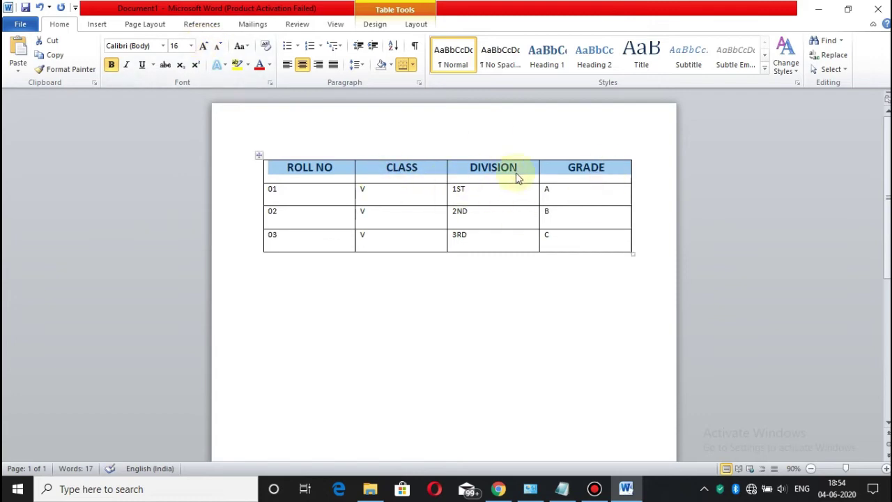
mouse_move(430, 177)
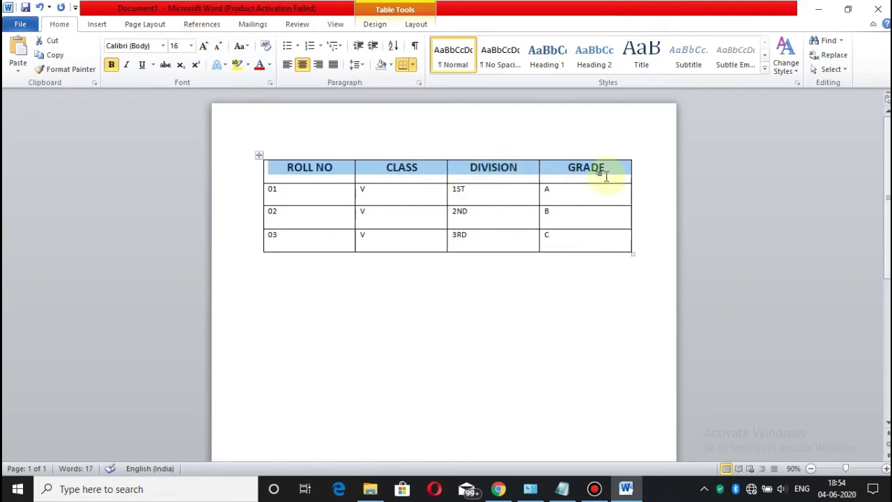
click(279, 193)
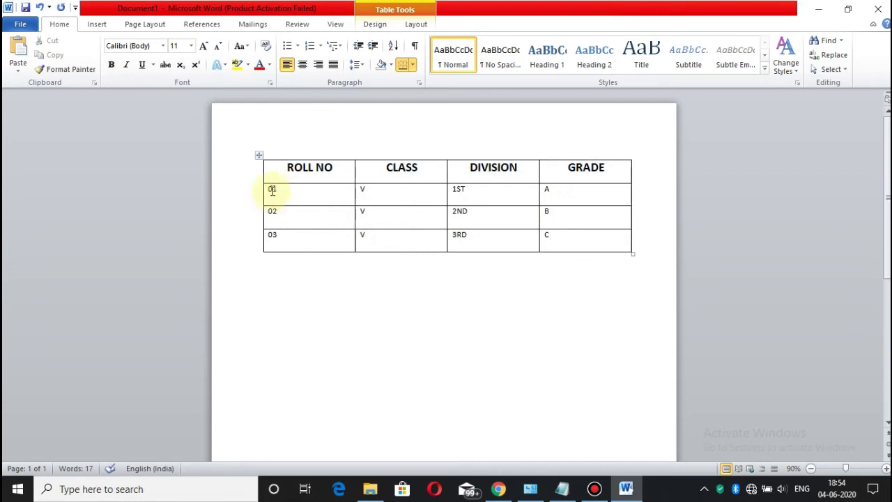
Center the three data rows and grow their font to 14 pt
drag(270, 189, 570, 245)
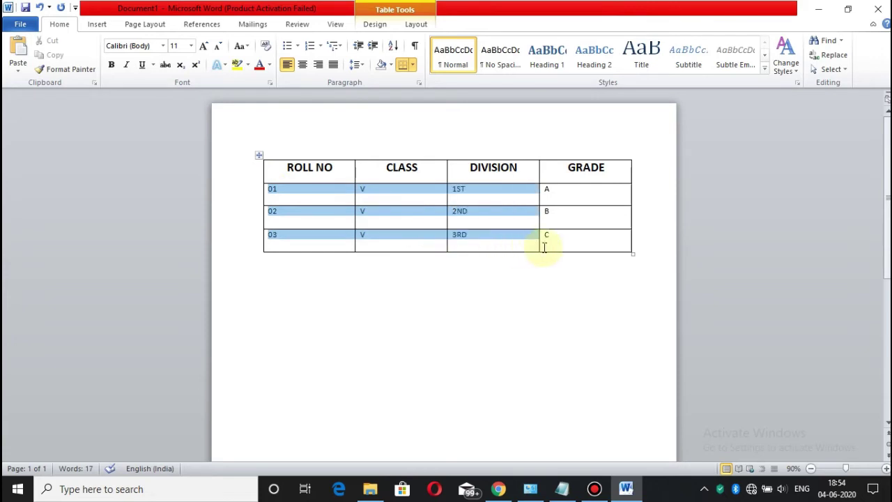
click(306, 64)
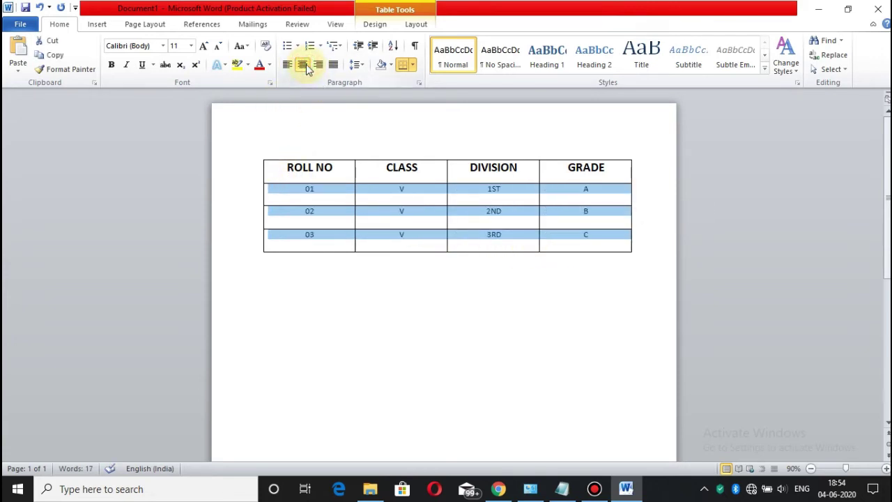
click(203, 46)
click(203, 46)
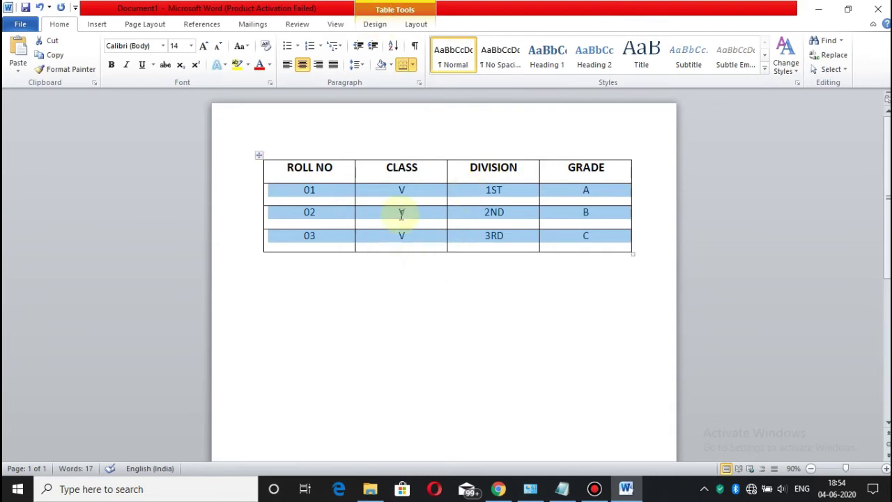
Preview the Table Styles gallery on the Design tab without applying any style
mouse_move(468, 219)
click(377, 24)
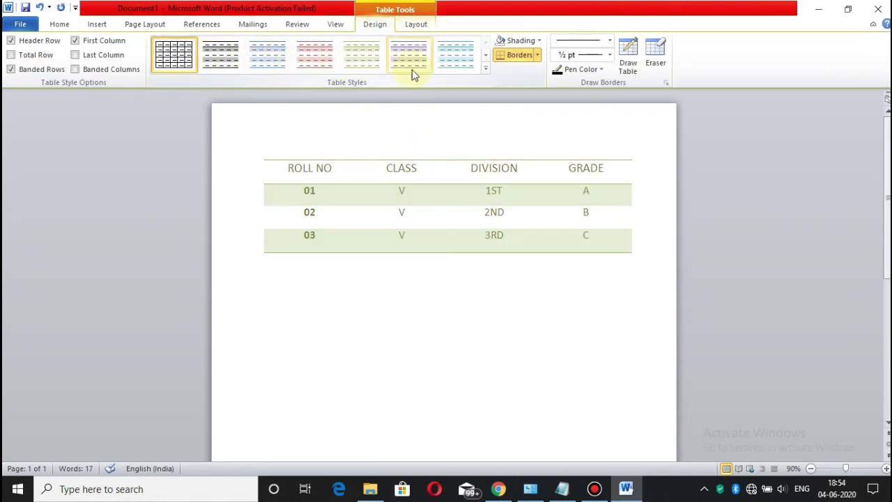
click(486, 69)
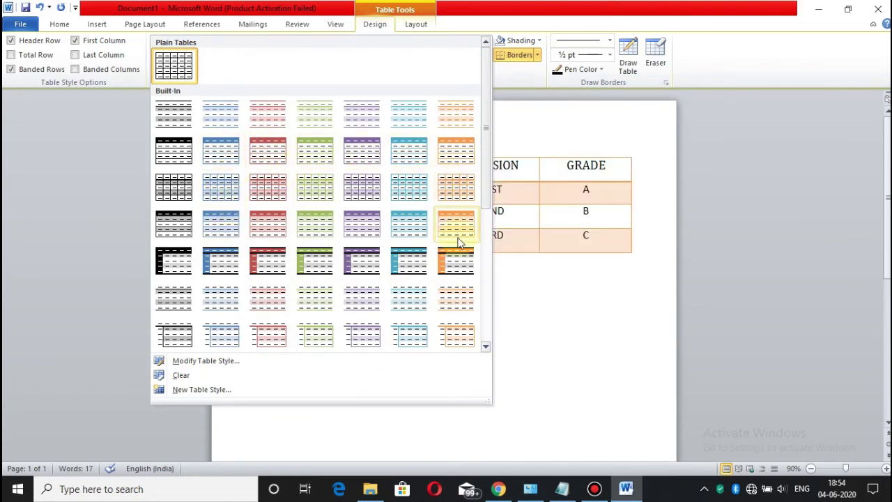
click(570, 133)
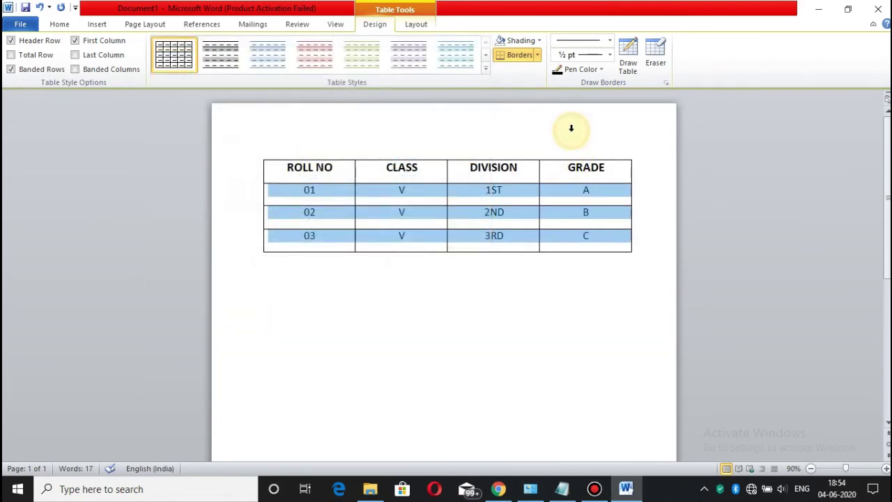
Try inserting columns left of ROLL NO from the Layout tab, undoing each insertion
click(415, 24)
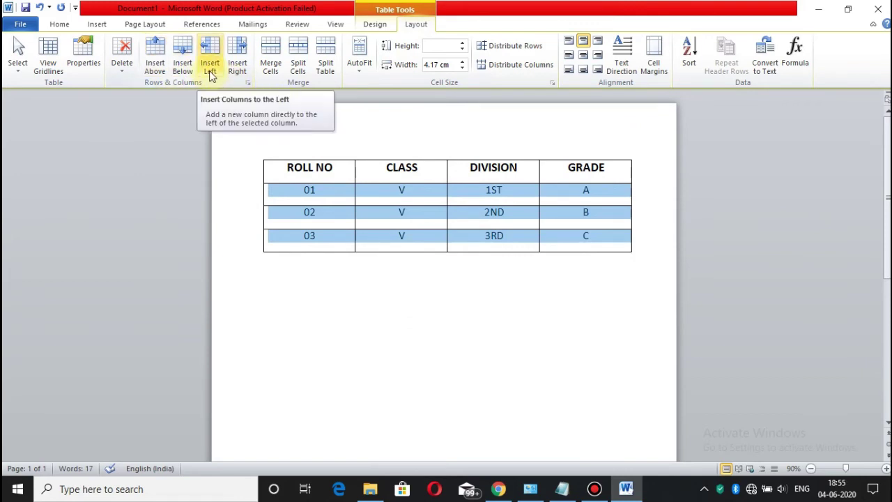
click(209, 70)
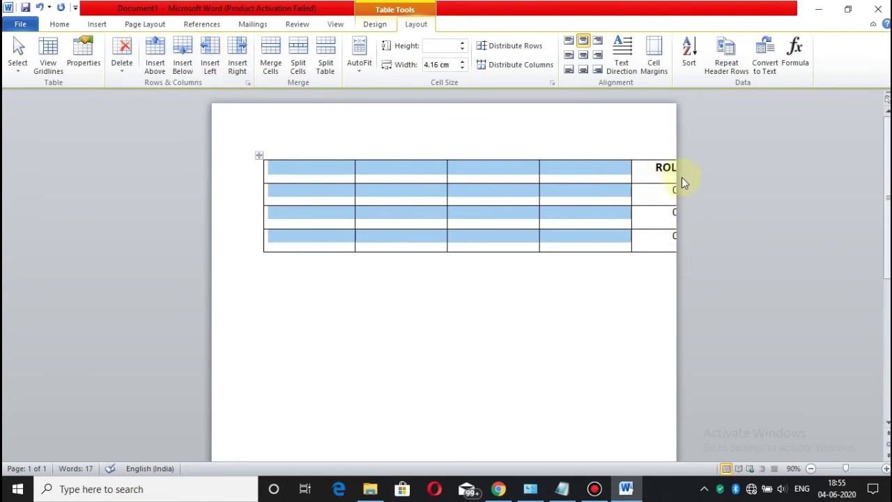
click(40, 7)
click(382, 200)
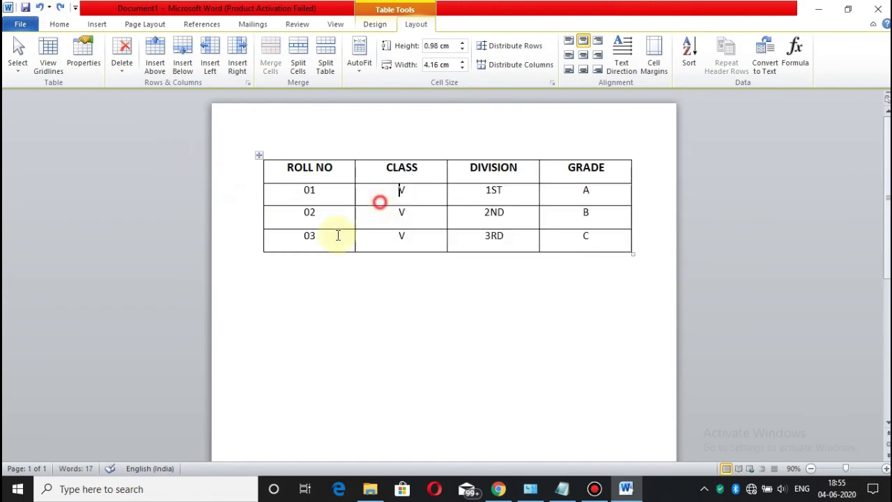
click(272, 172)
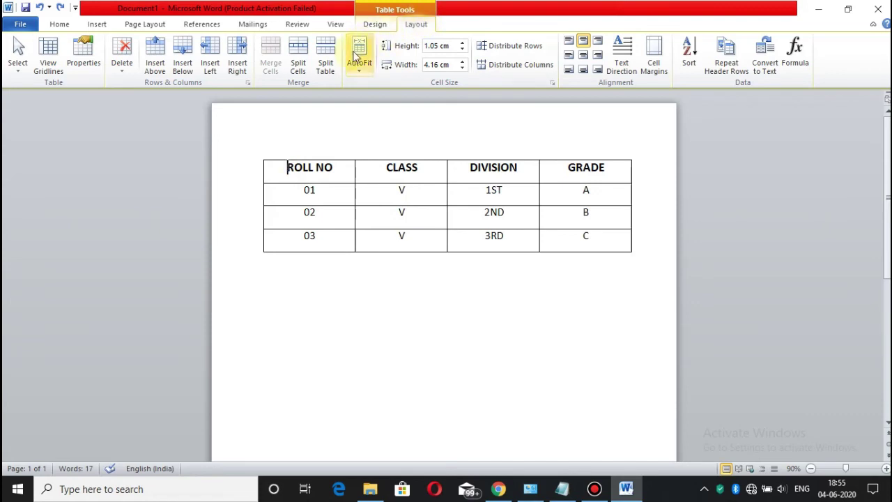
click(211, 66)
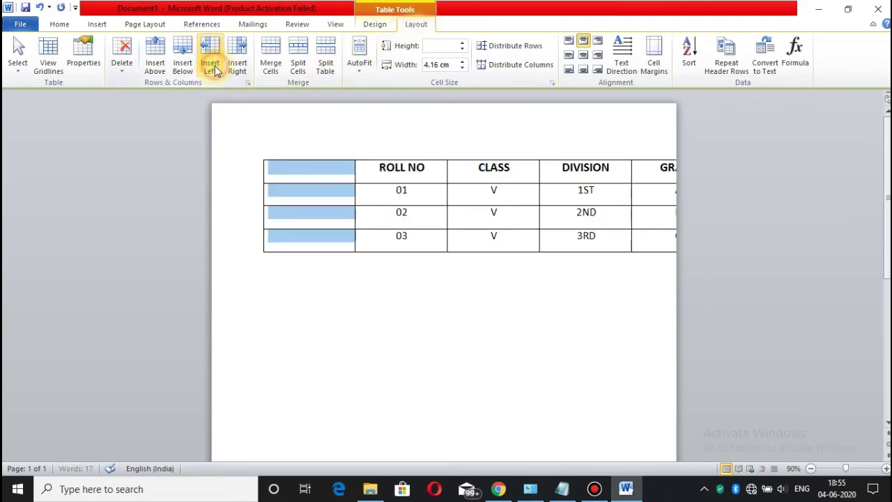
click(331, 169)
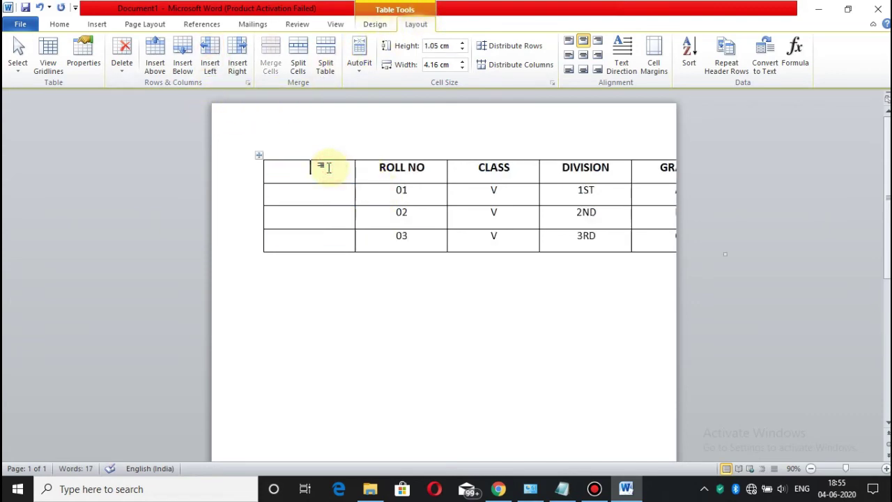
click(40, 7)
click(607, 173)
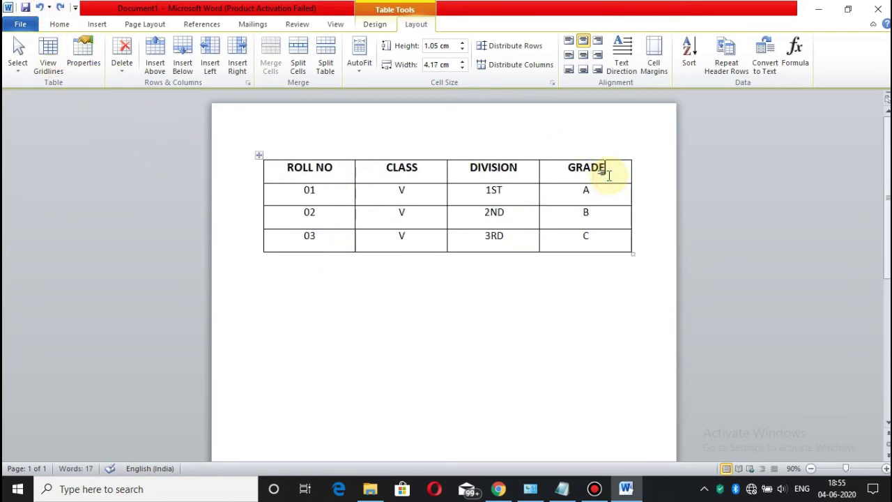
Add a column to the right of GRADE, then undo it
click(237, 66)
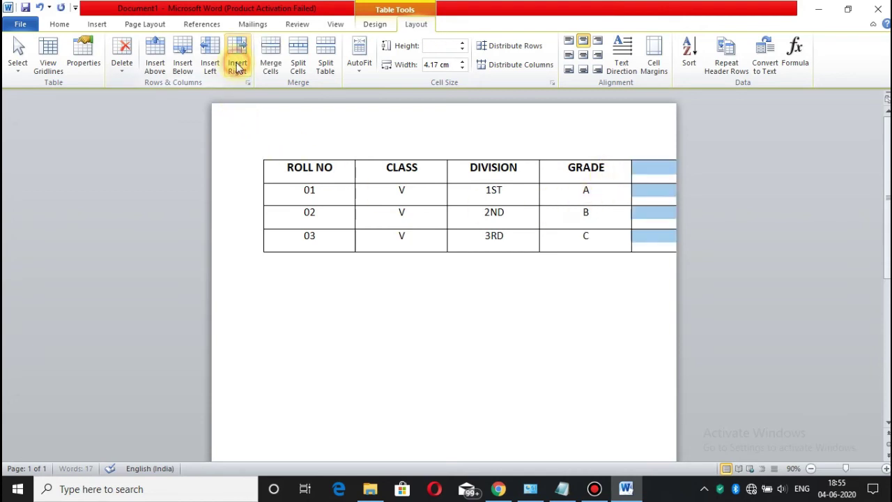
click(40, 7)
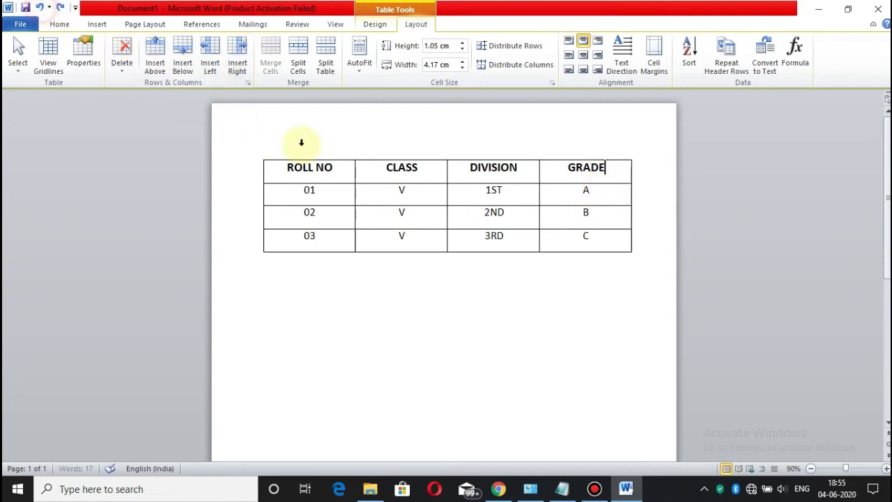
click(285, 170)
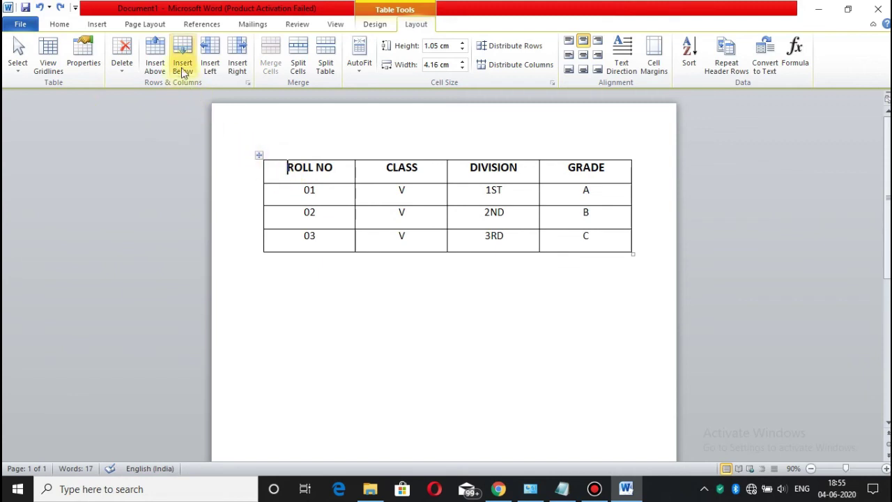
Try inserting a row above the header and below row 03, undoing each
click(156, 66)
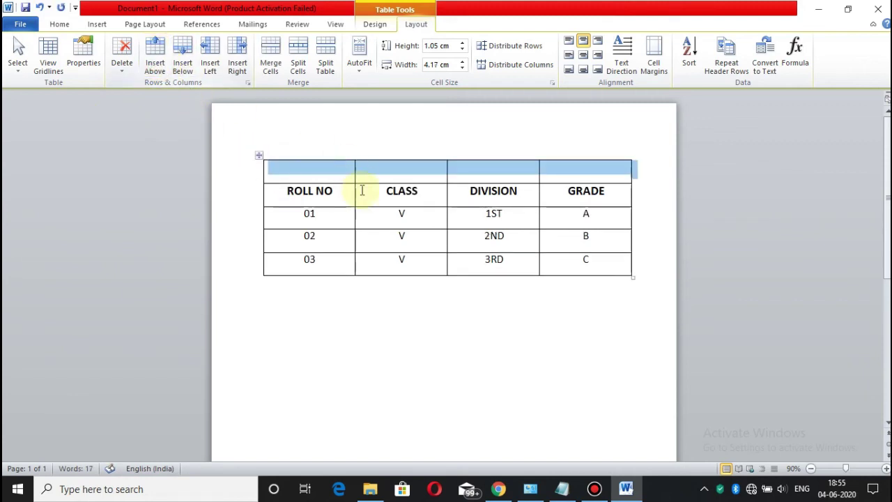
click(42, 6)
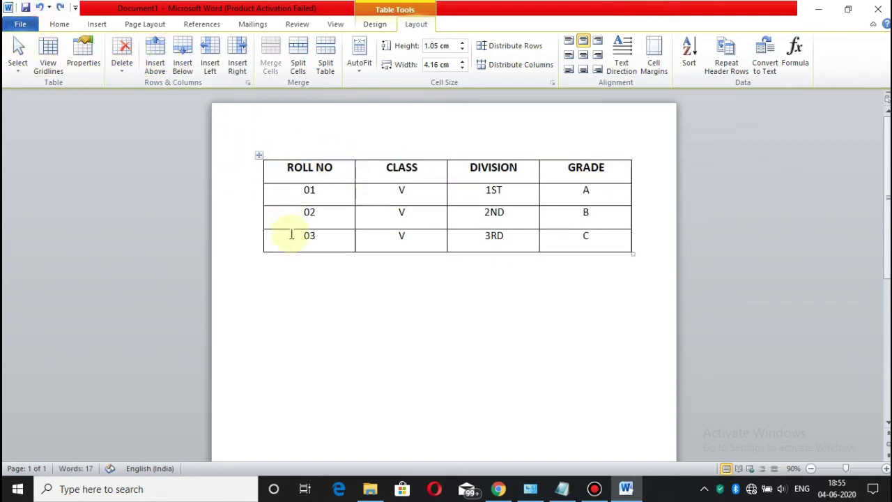
click(293, 236)
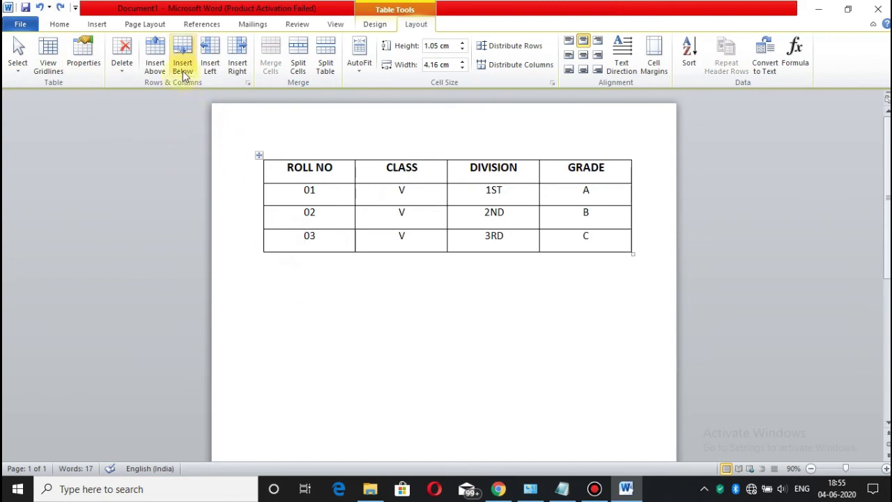
click(183, 57)
click(39, 9)
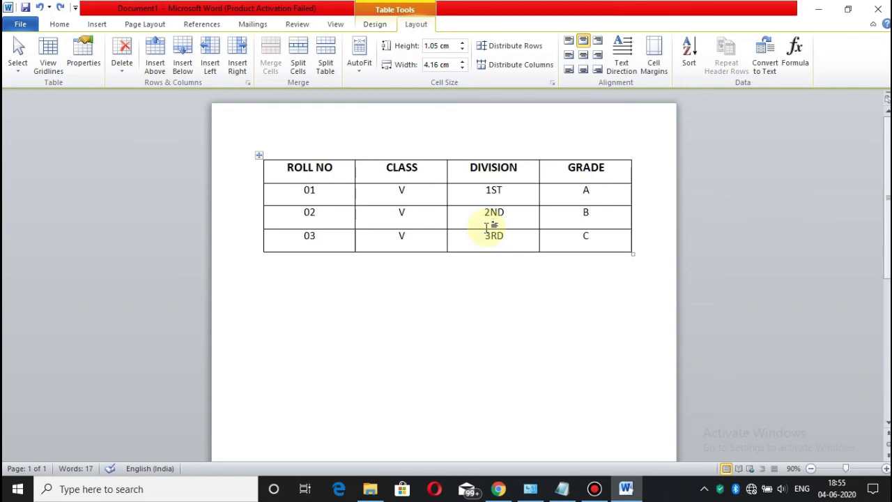
Show the Table Tools Design options again with the bordered table unchanged
click(377, 26)
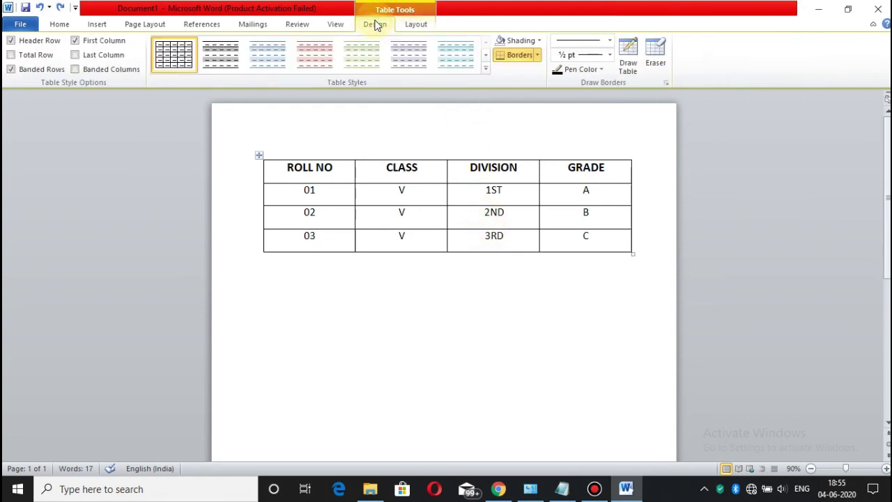